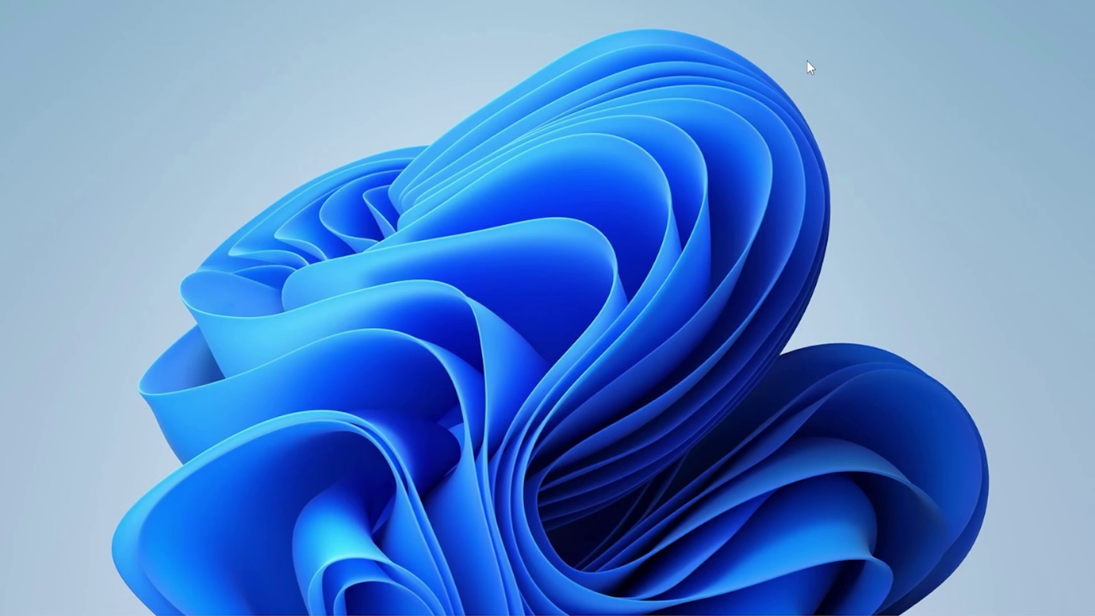
Step: Open Control Panel and switch its View by setting to Large icons
right_click(539, 334)
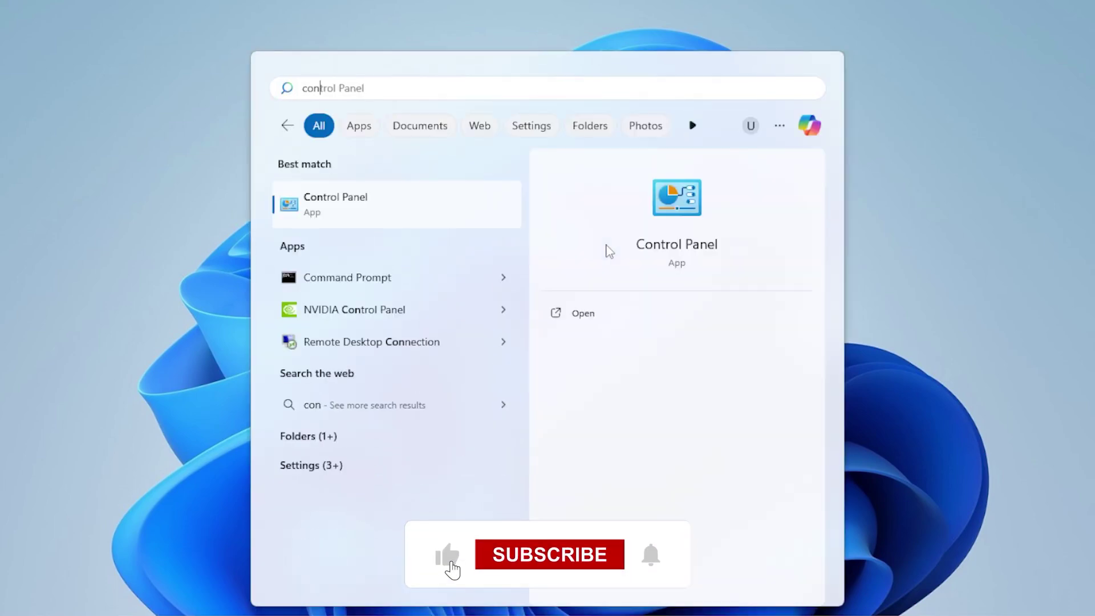
click(334, 192)
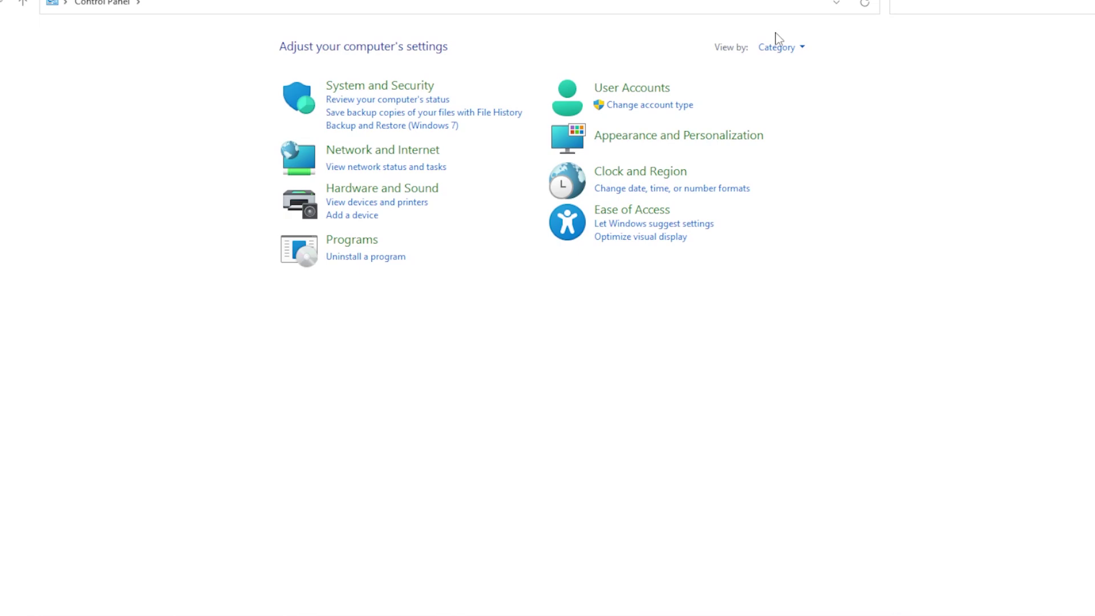
click(801, 47)
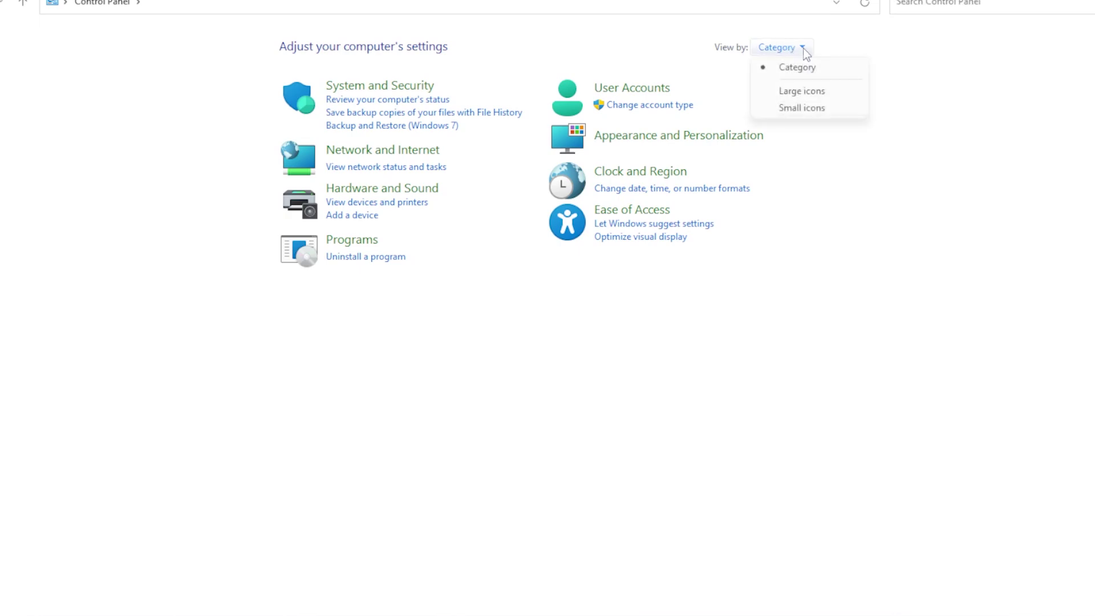
click(821, 90)
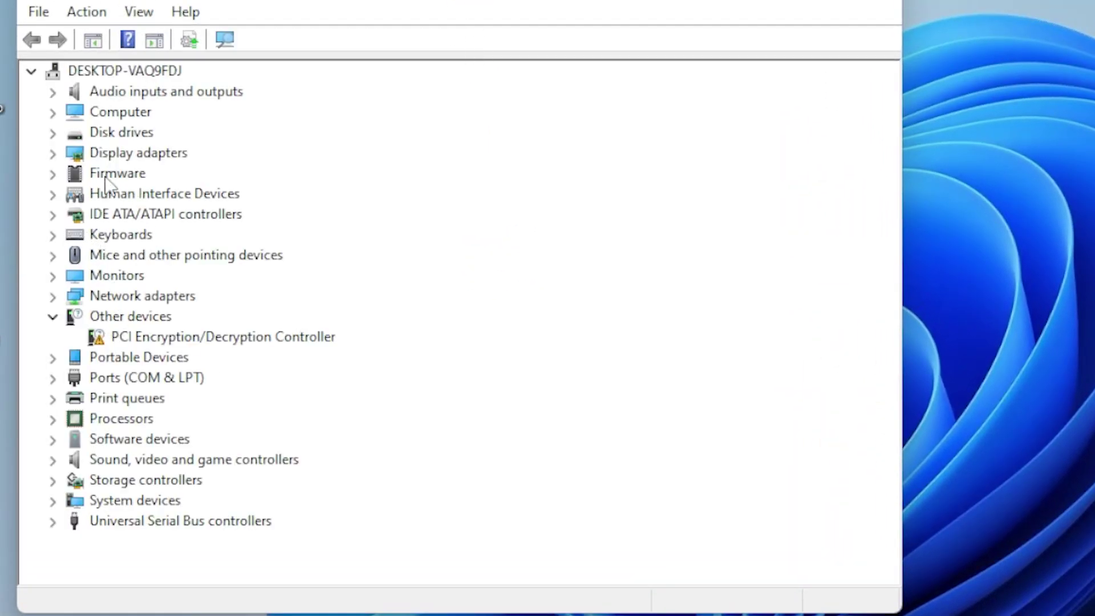
Step: Expand Human Interface Devices and close the consumer control device's Update driver dialog unchanged
click(52, 195)
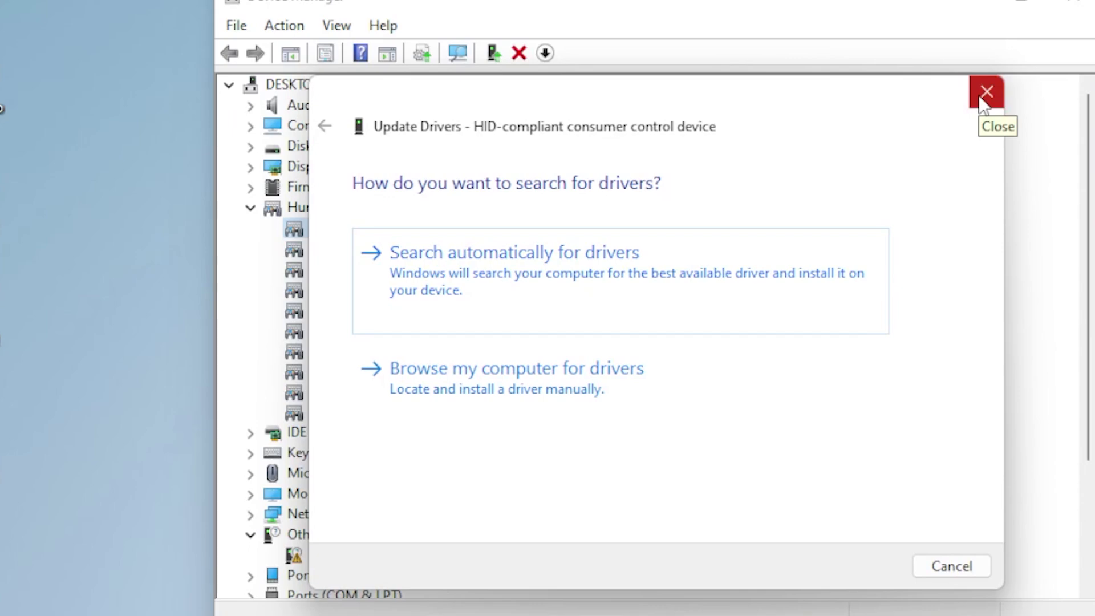
click(981, 101)
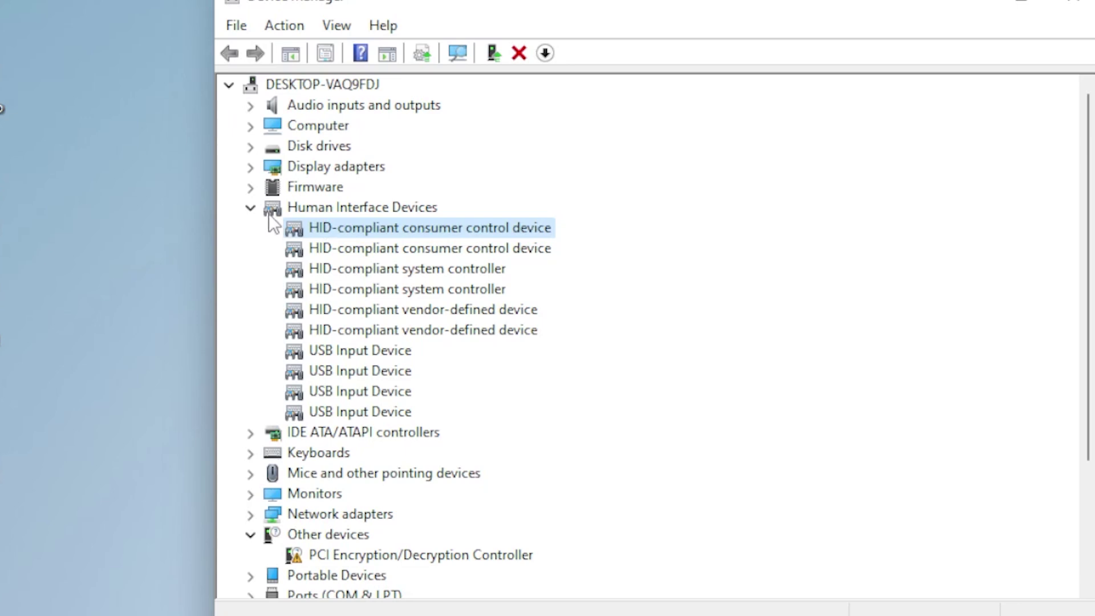
right_click(325, 227)
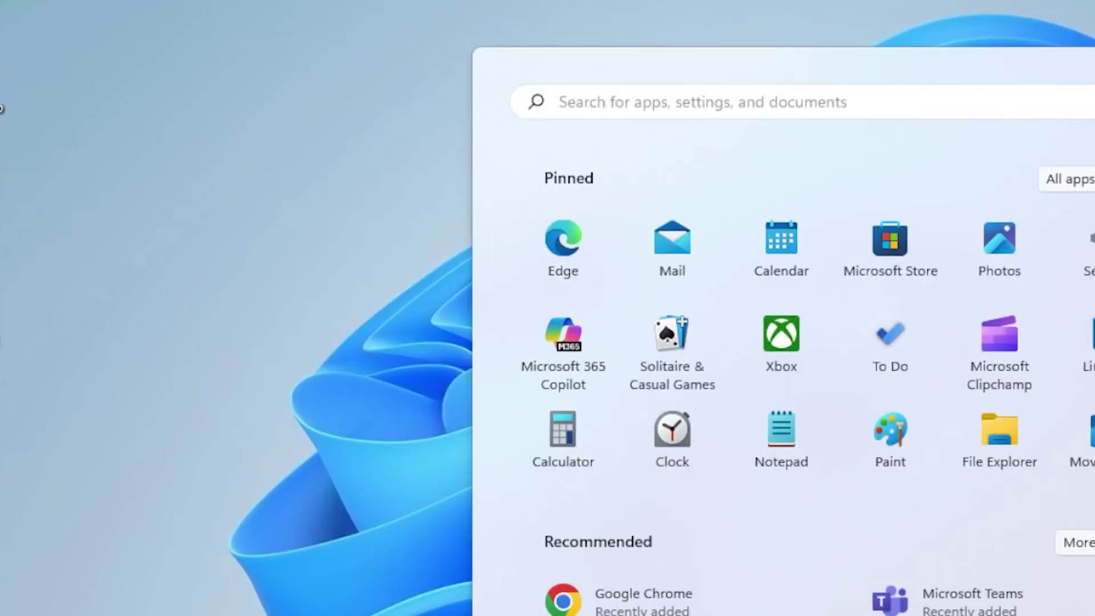
Step: Show the Start menu power options, then dismiss them and Start to reach the desktop
click(858, 596)
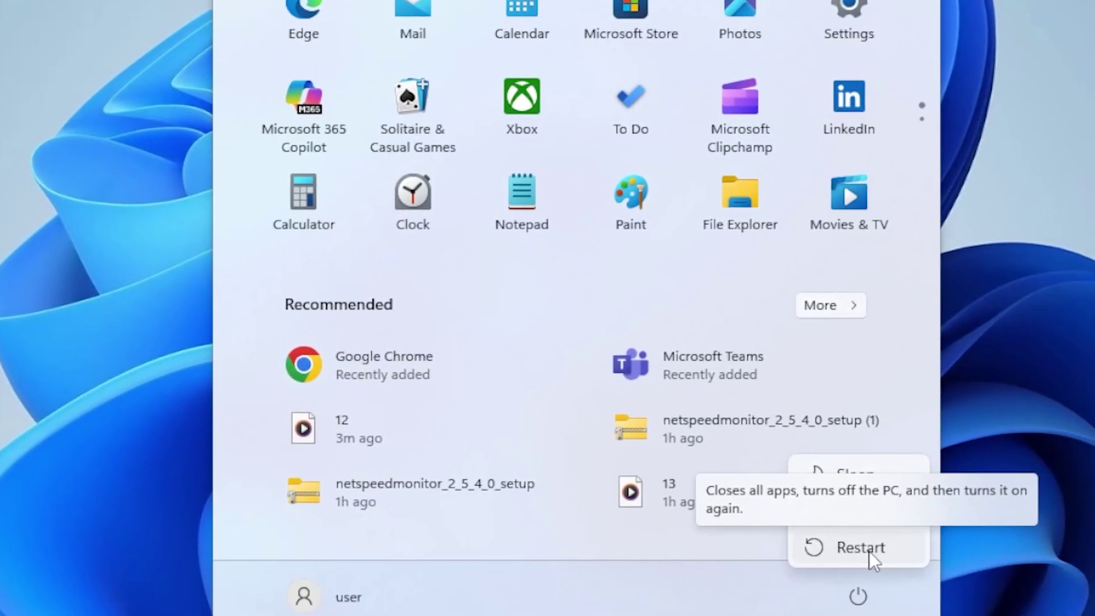
click(1026, 291)
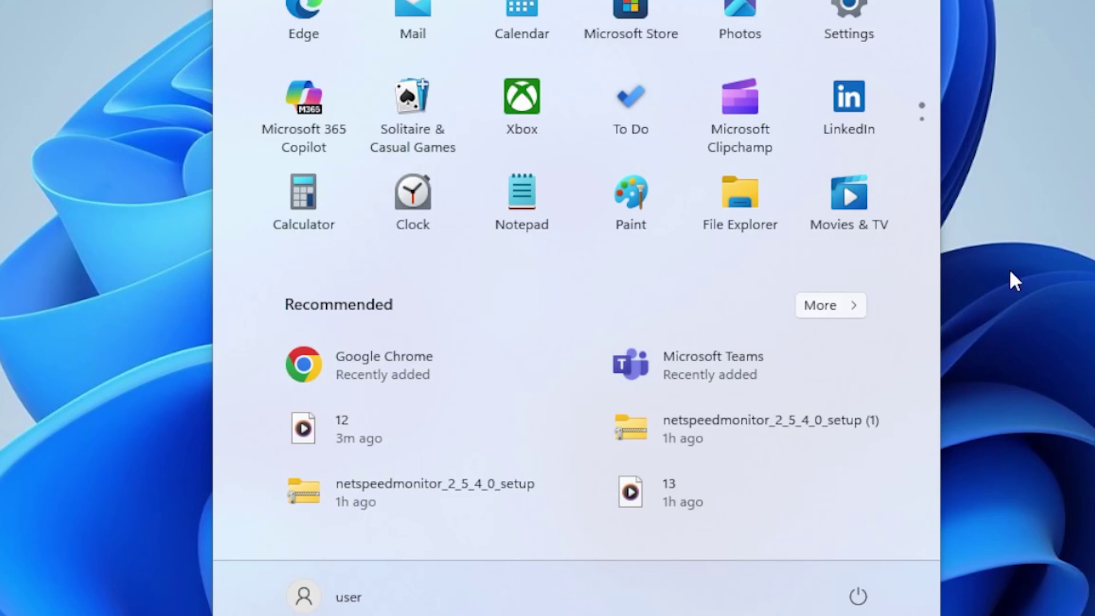
click(969, 239)
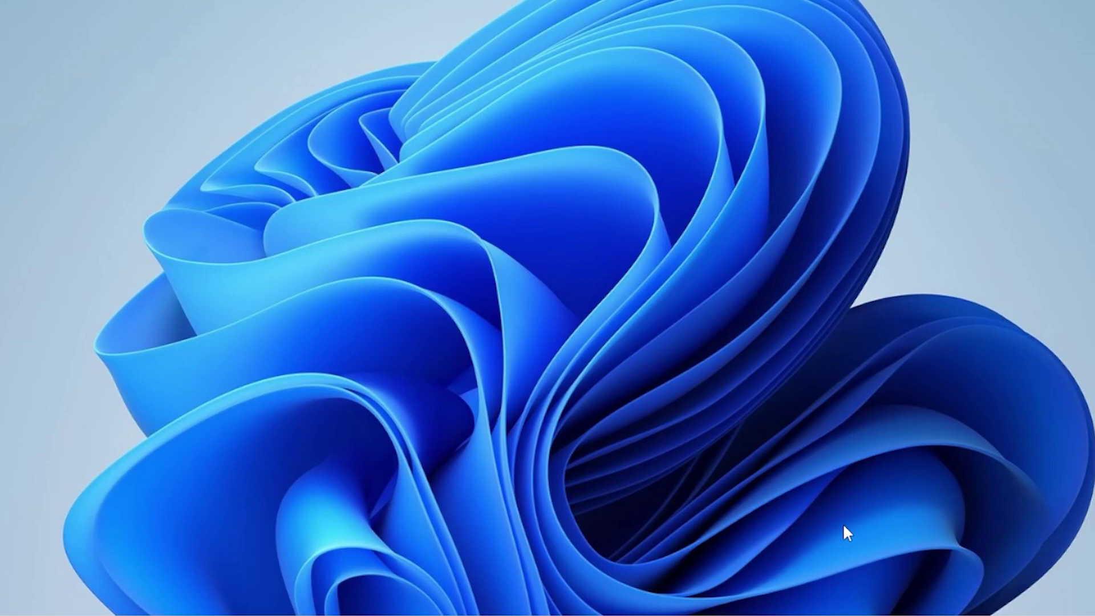
Step: Launch Command Prompt as administrator and run sfc /scannow
key(super)
text(cmd)
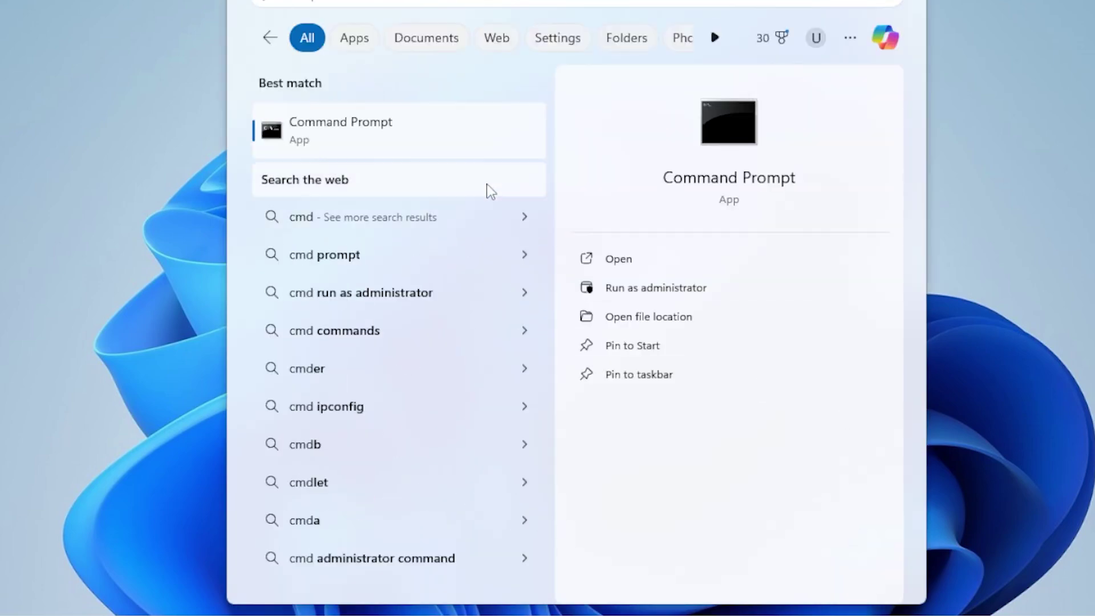
right_click(388, 147)
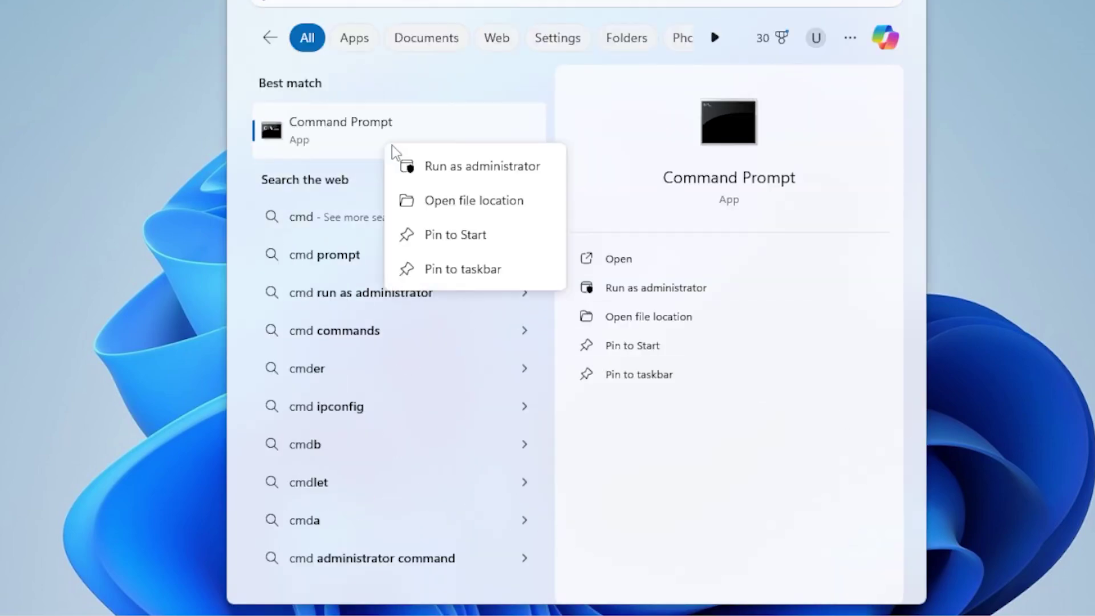
click(479, 170)
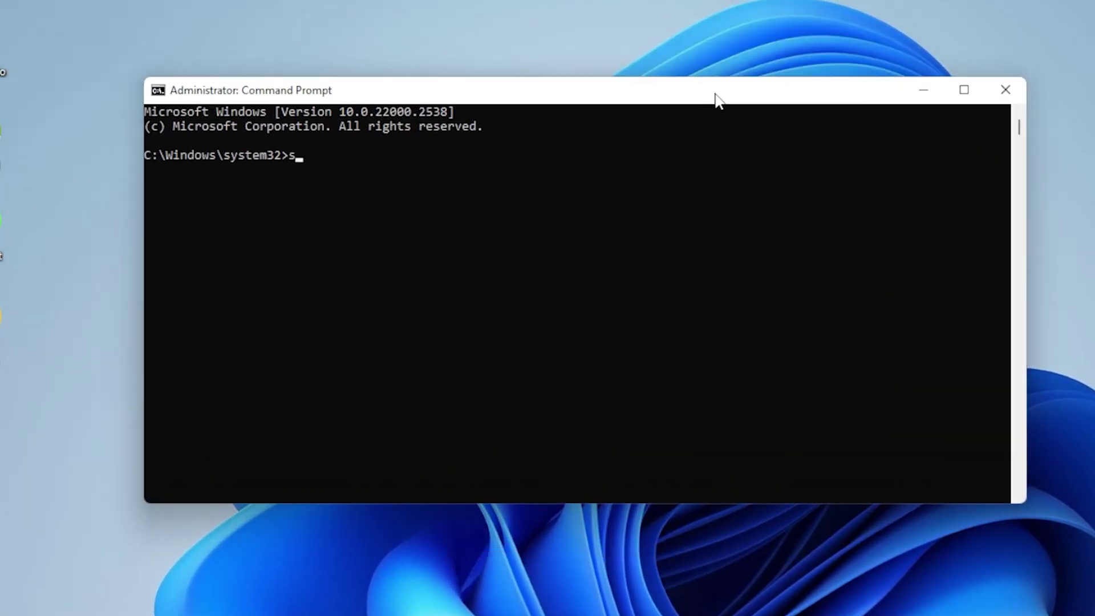
text(nnow)
key(Return)
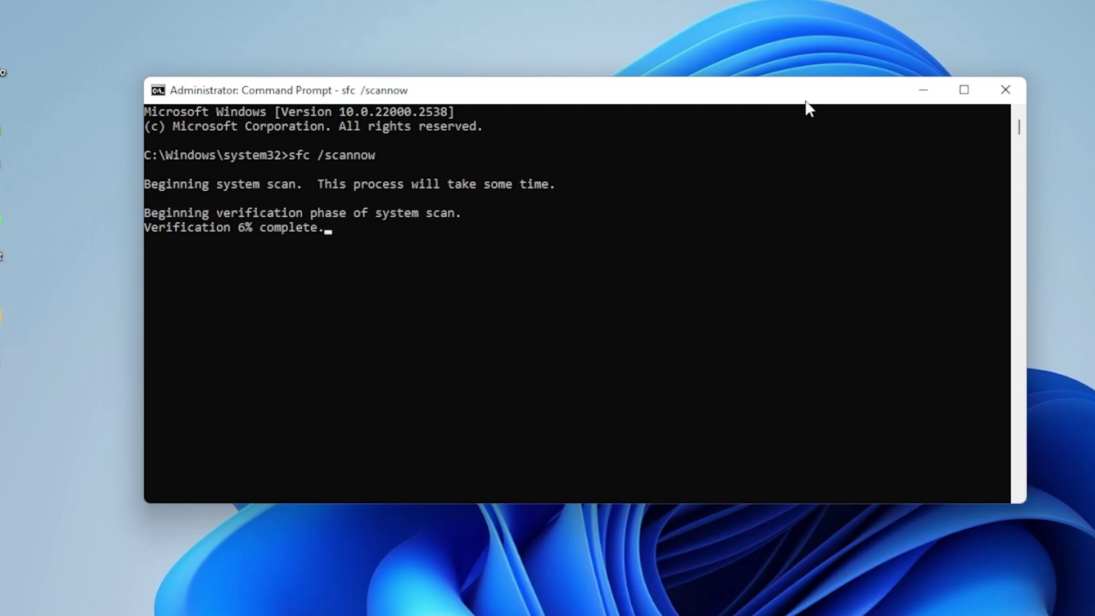
Step: Move the Command Prompt aside, open Control Panel from search, and close Command Prompt
drag(807, 105, 896, 114)
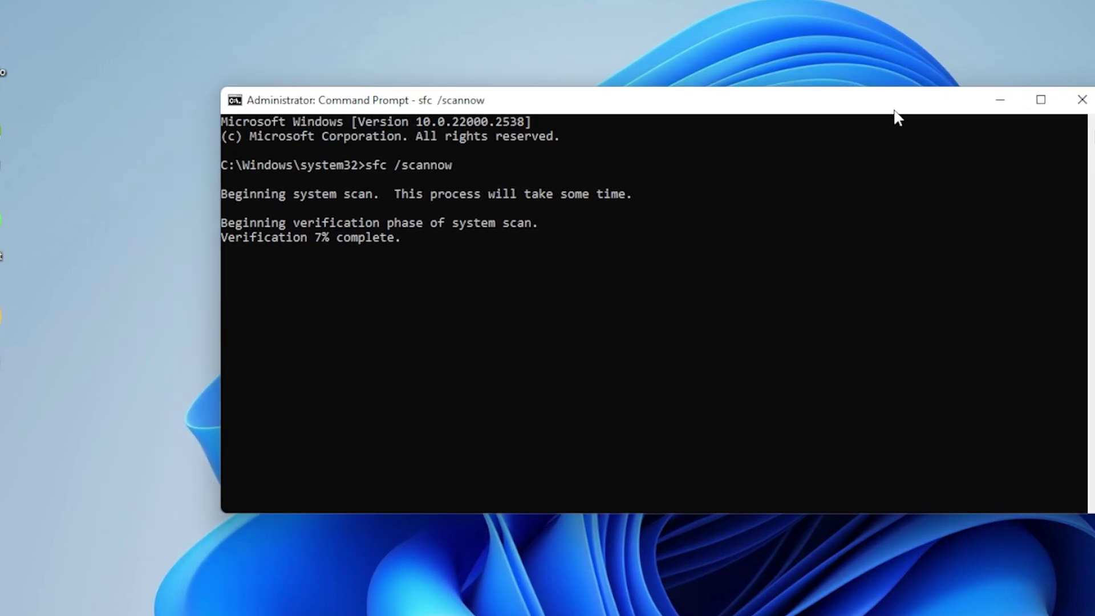
key(super)
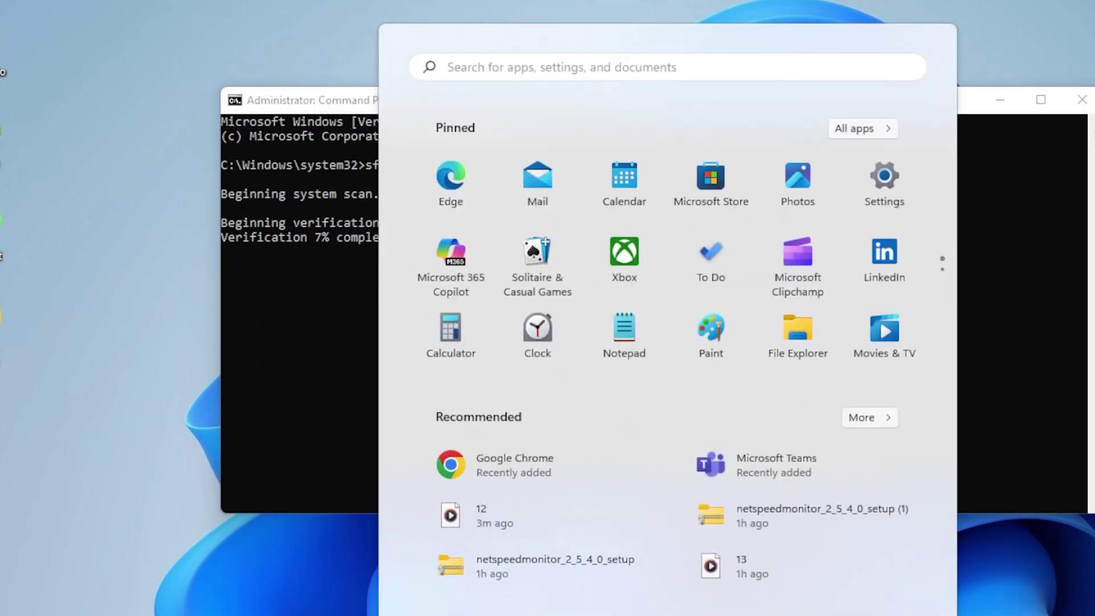
text(co)
click(491, 217)
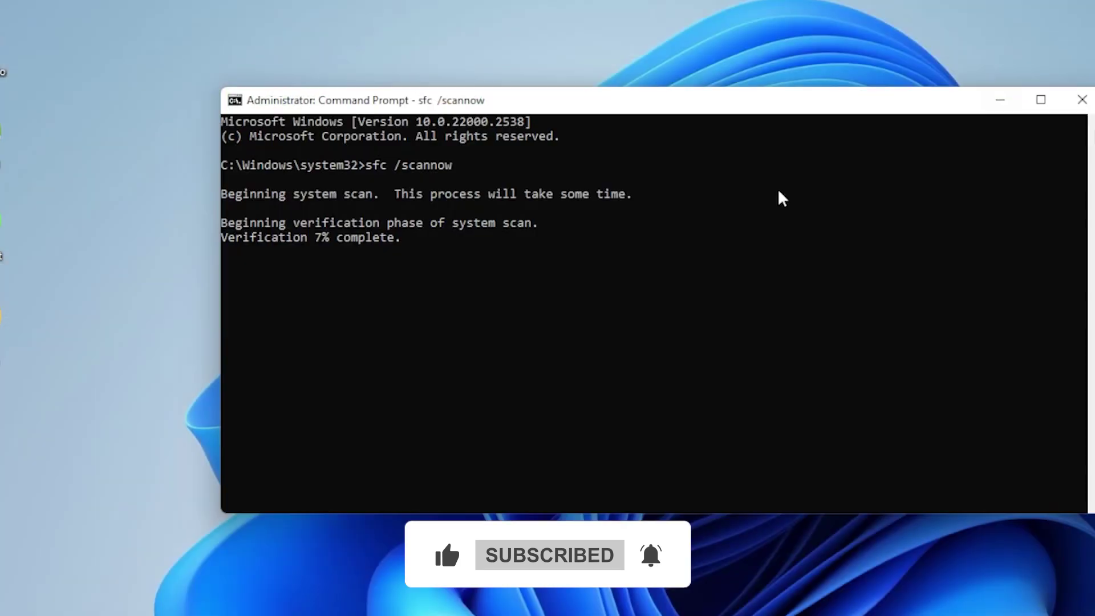
click(1082, 100)
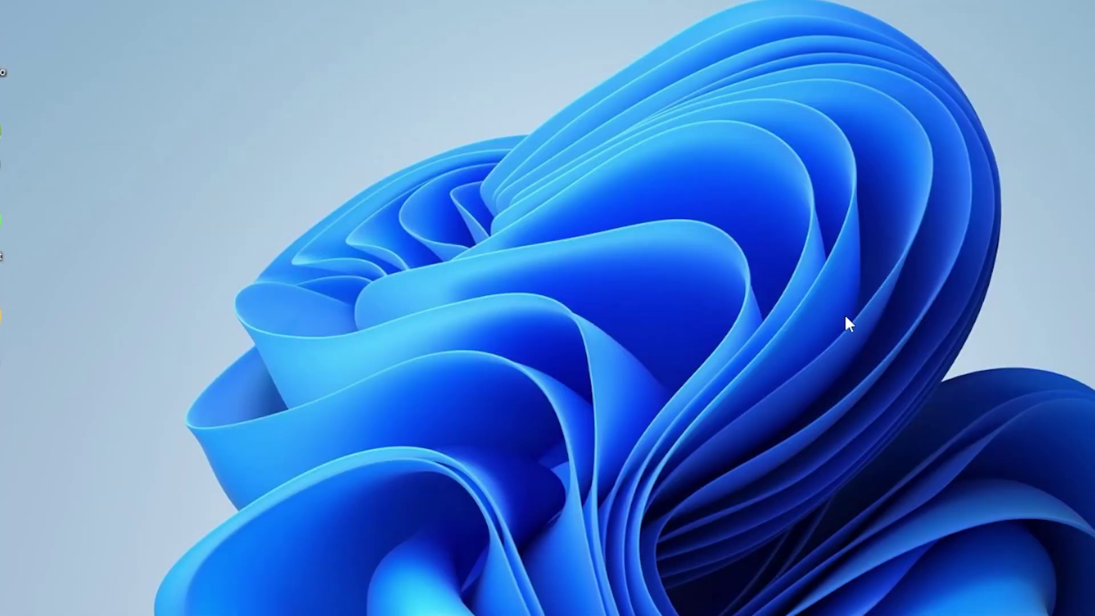
Step: Launch regedit from the Run box, approve the admin prompt, and collapse AppEvents
key(super+r)
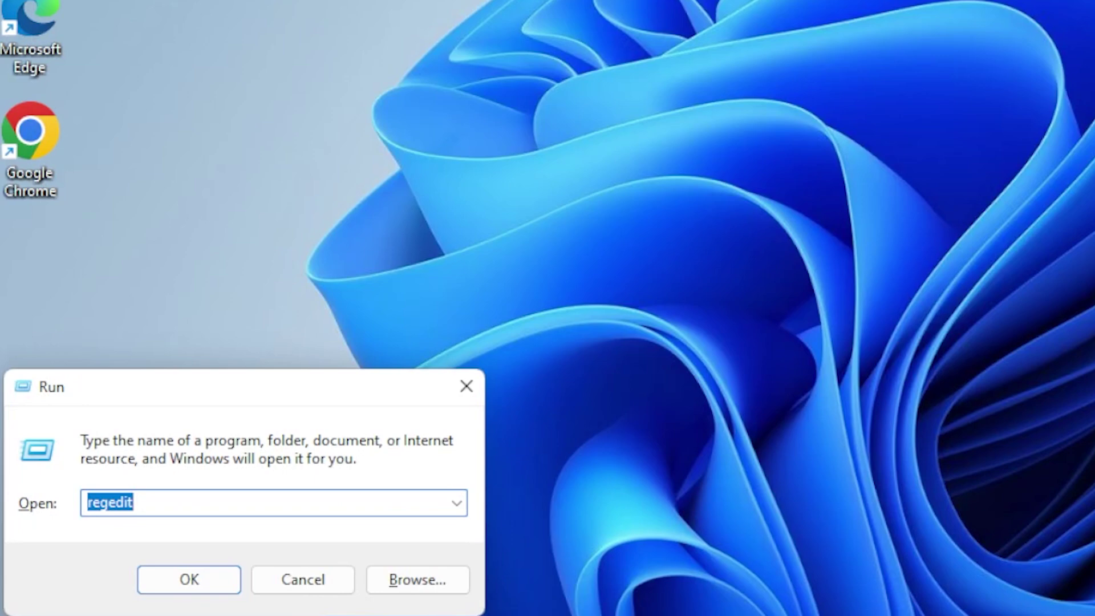
key(Return)
click(843, 315)
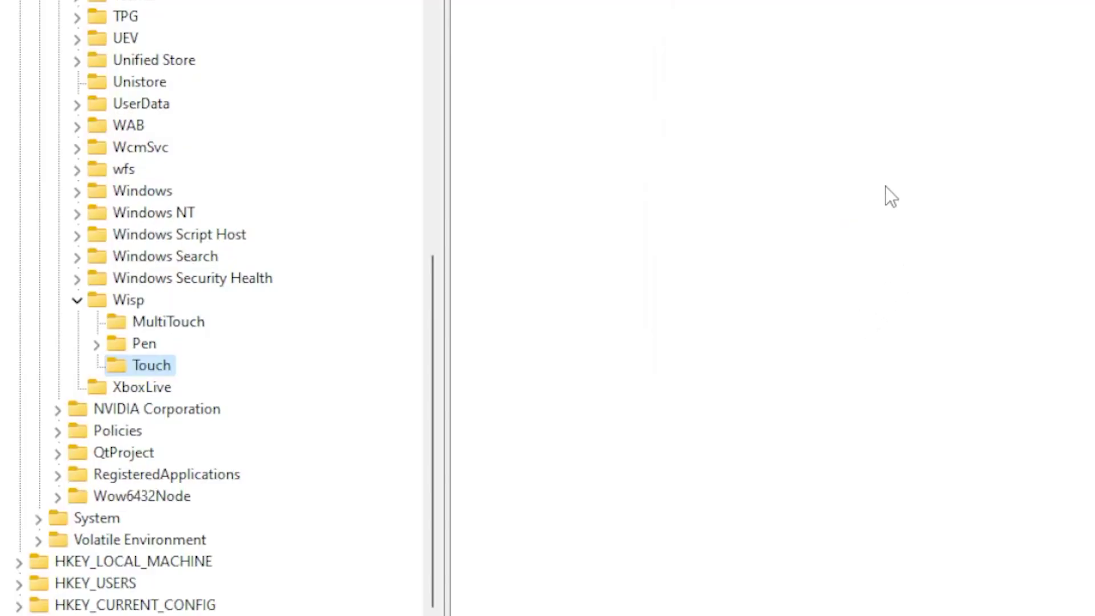
drag(435, 268, 435, 0)
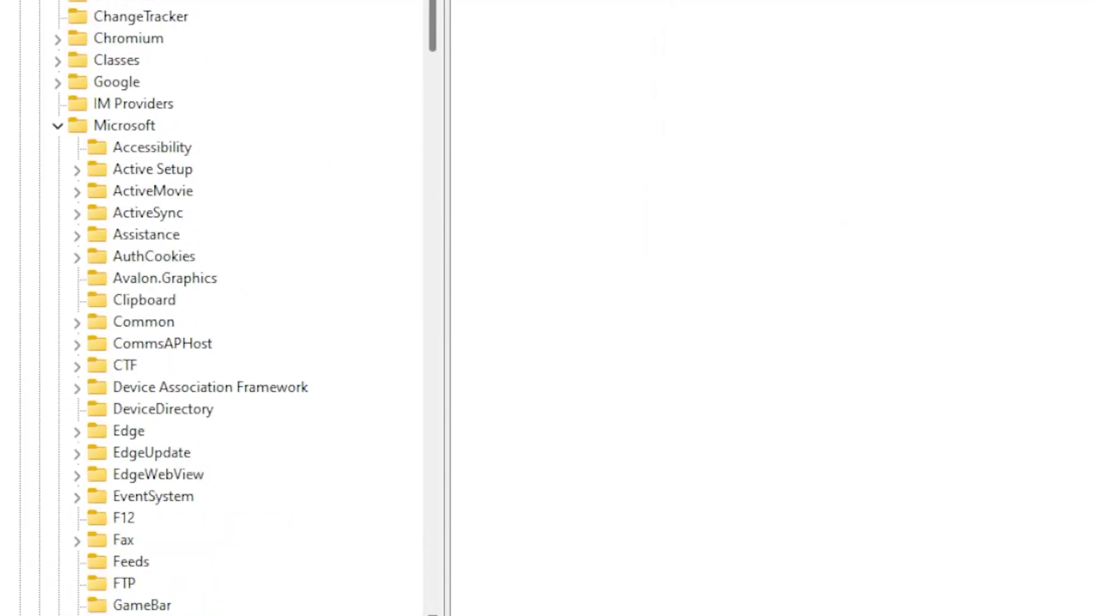
scroll(217, 307, up, 1)
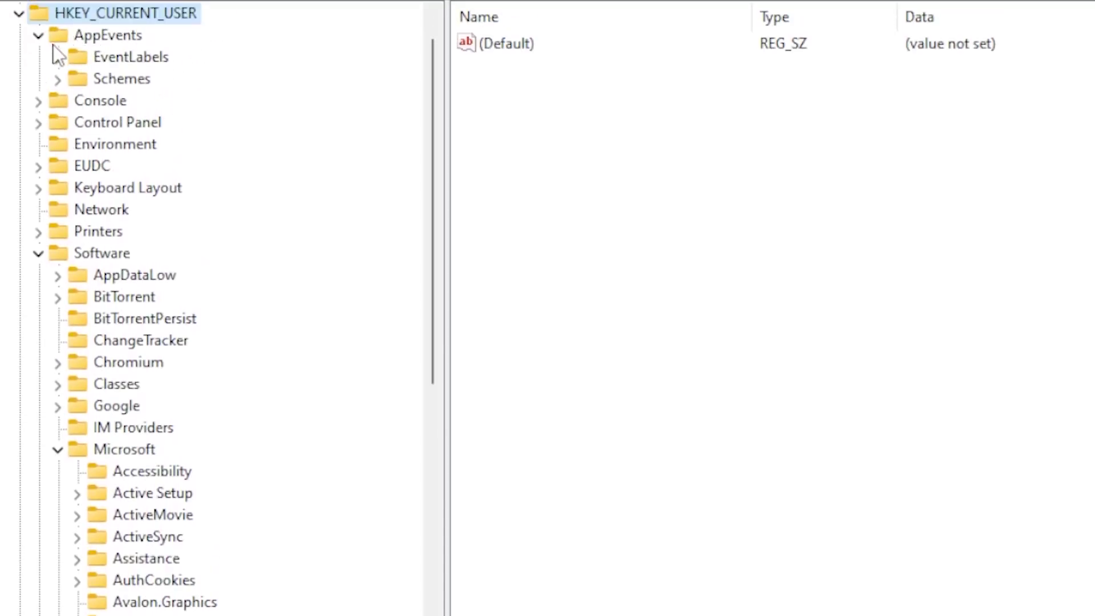
click(41, 36)
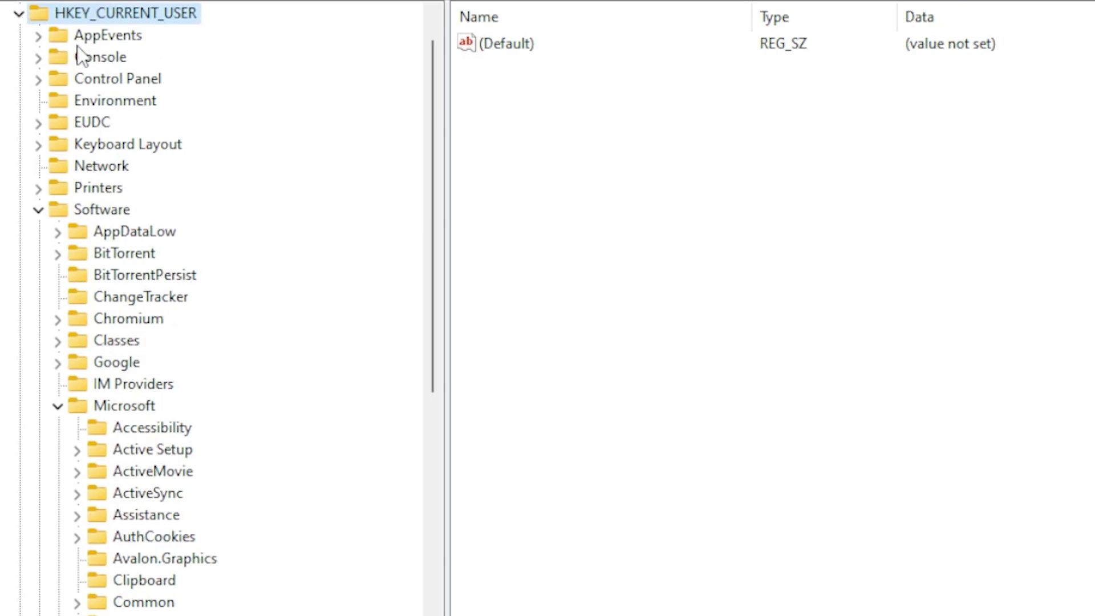
Step: Navigate Software > Microsoft > Wisp to show the Touch key's values, then right-click Wisp
click(124, 406)
scroll(315, 401, down, 5)
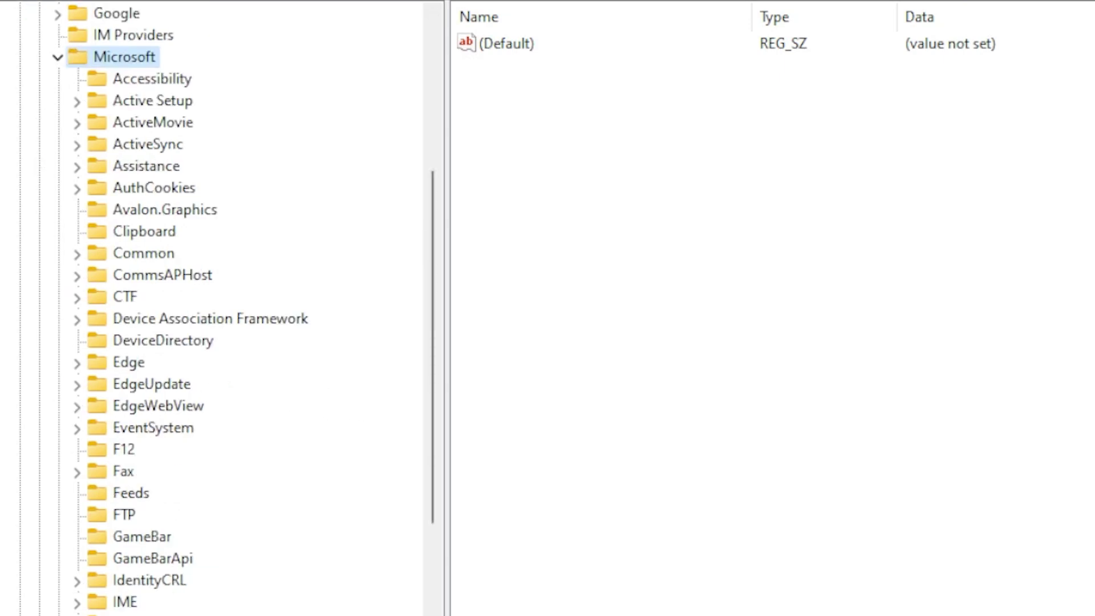
scroll(264, 572, down, 9)
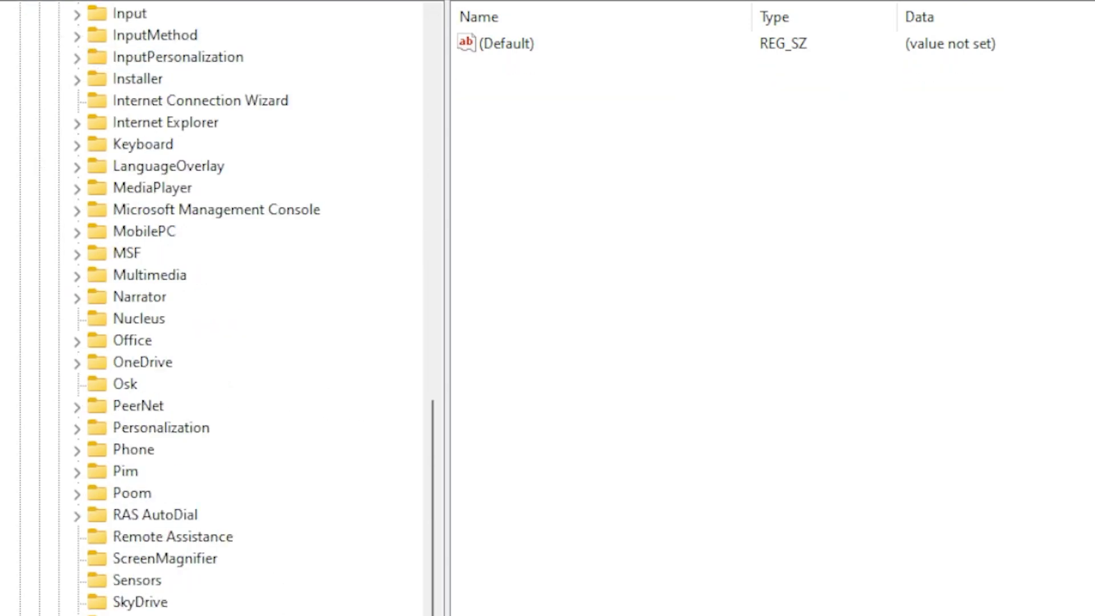
scroll(228, 308, down, 5)
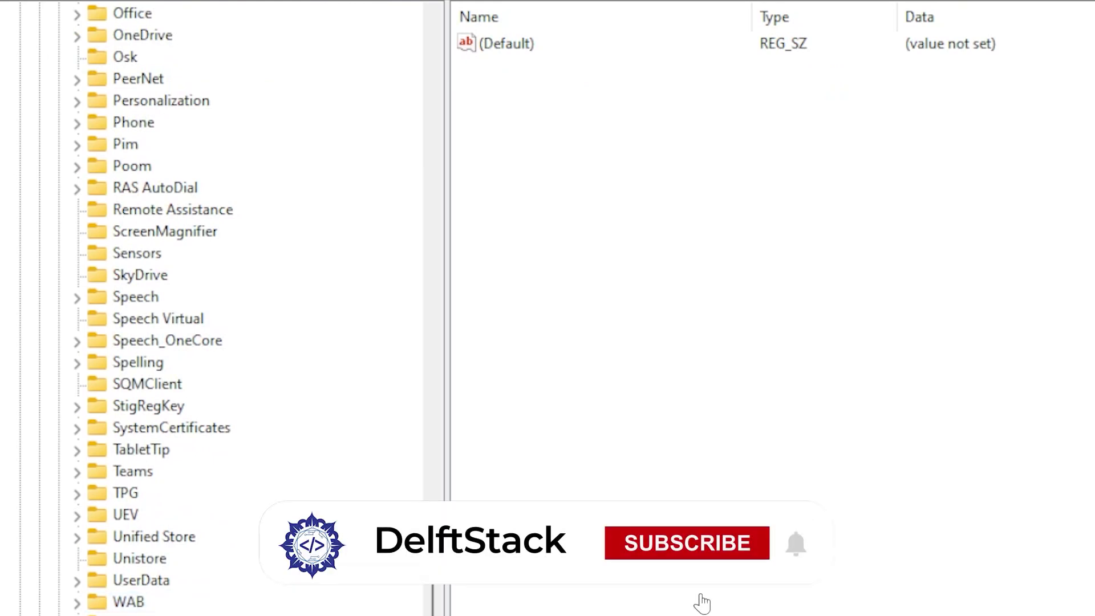
scroll(228, 308, down, 1)
scroll(228, 308, down, 3)
double_click(128, 557)
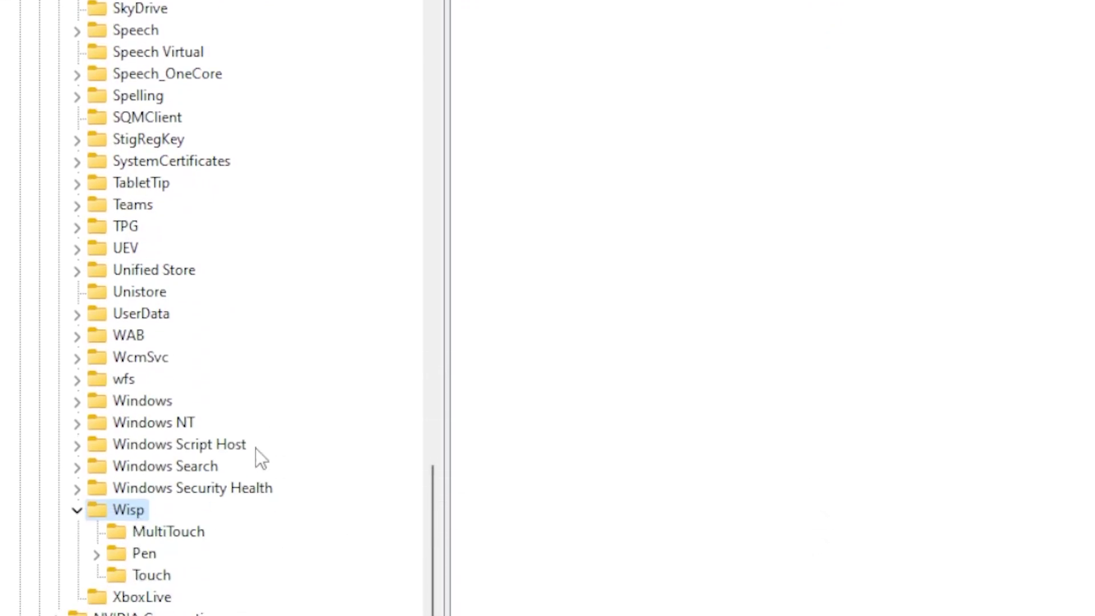
click(150, 576)
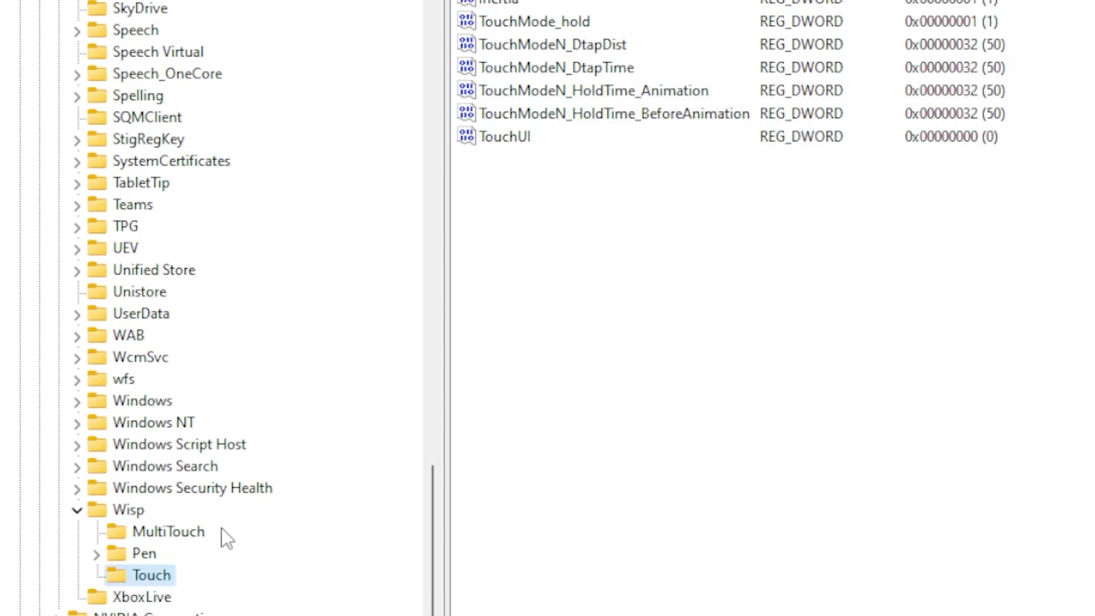
right_click(128, 510)
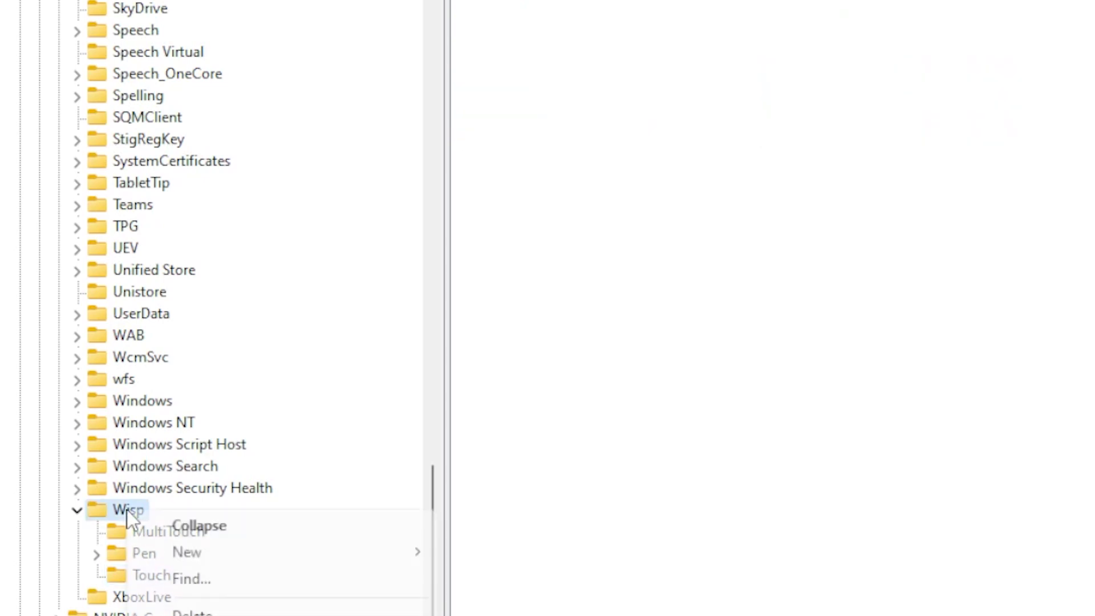
mouse_move(227, 559)
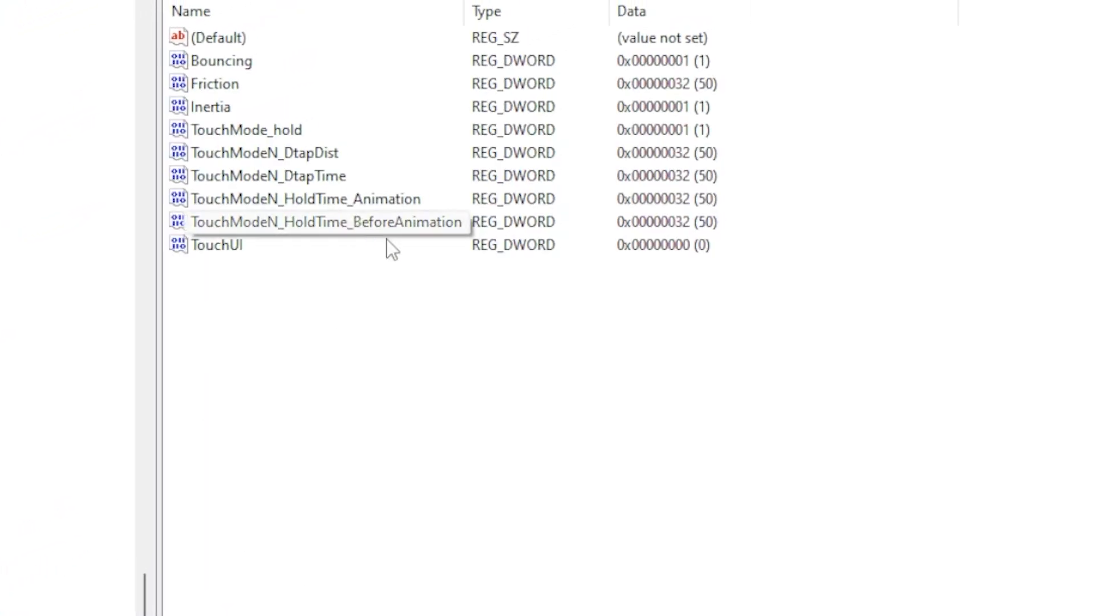
right_click(421, 341)
mouse_move(481, 357)
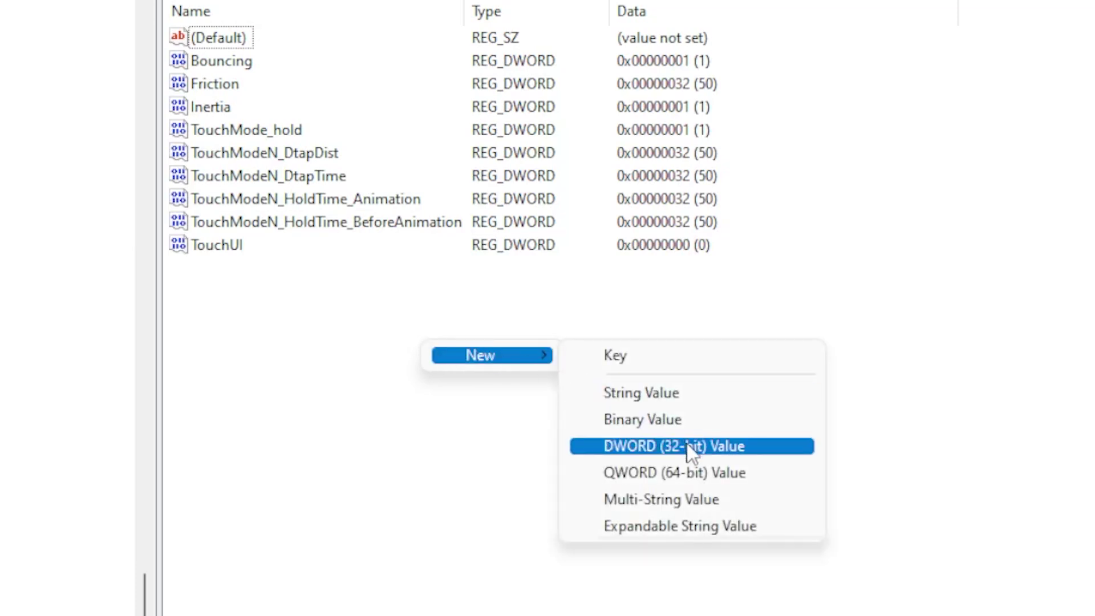
click(583, 445)
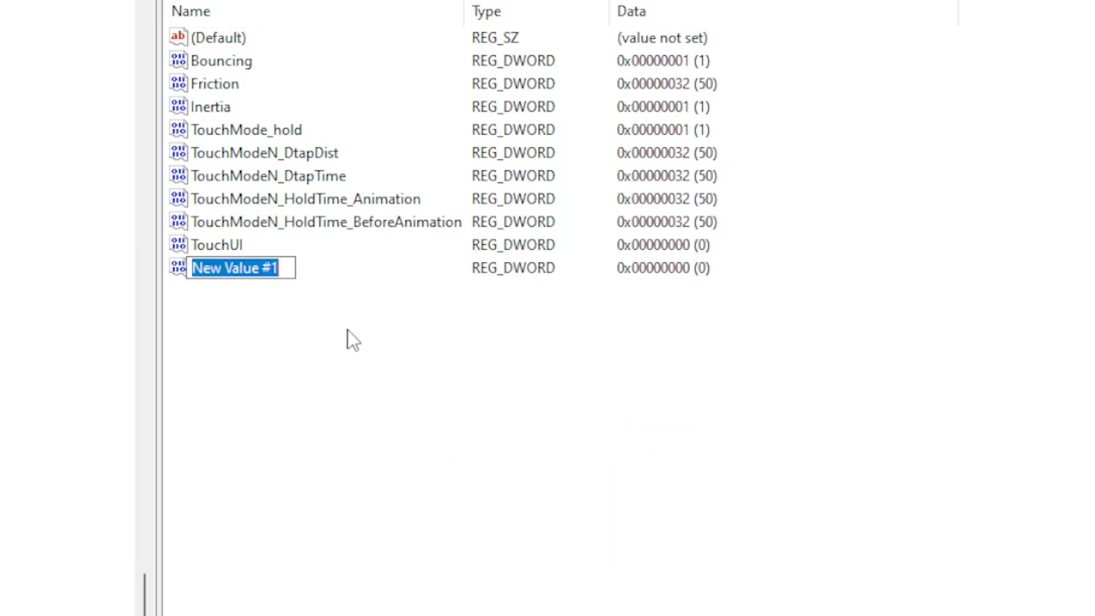
text(Tou)
key(BackSpace)
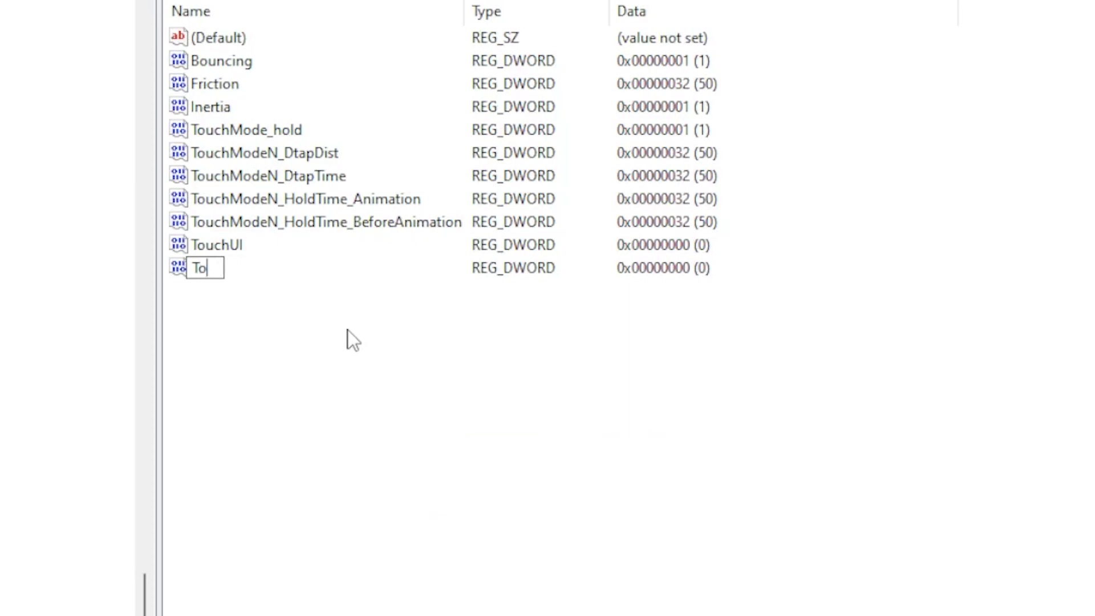
text(uchGate)
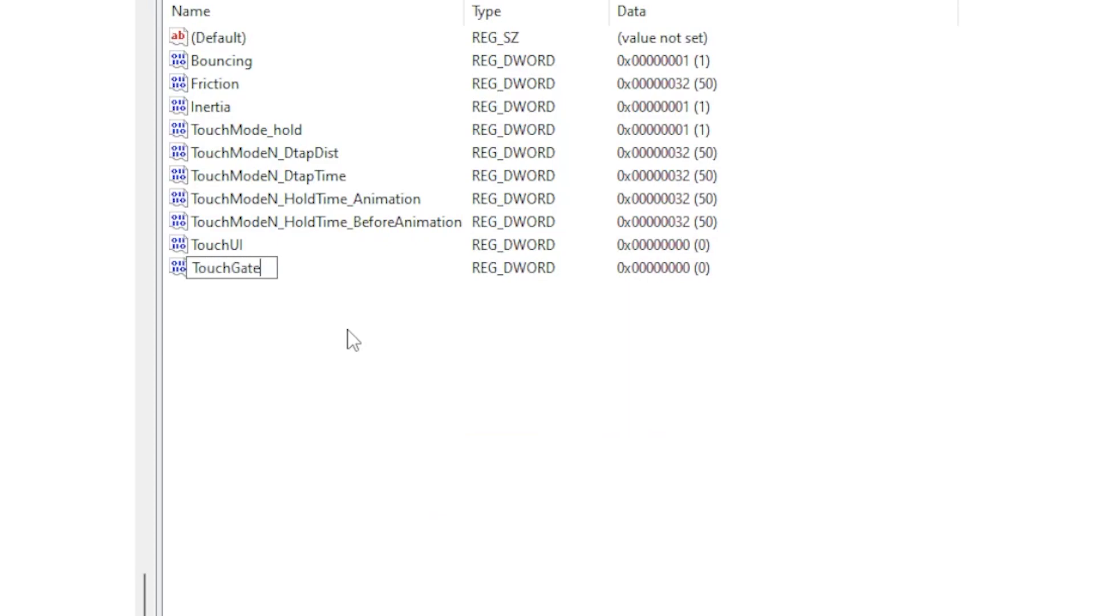
key(Return)
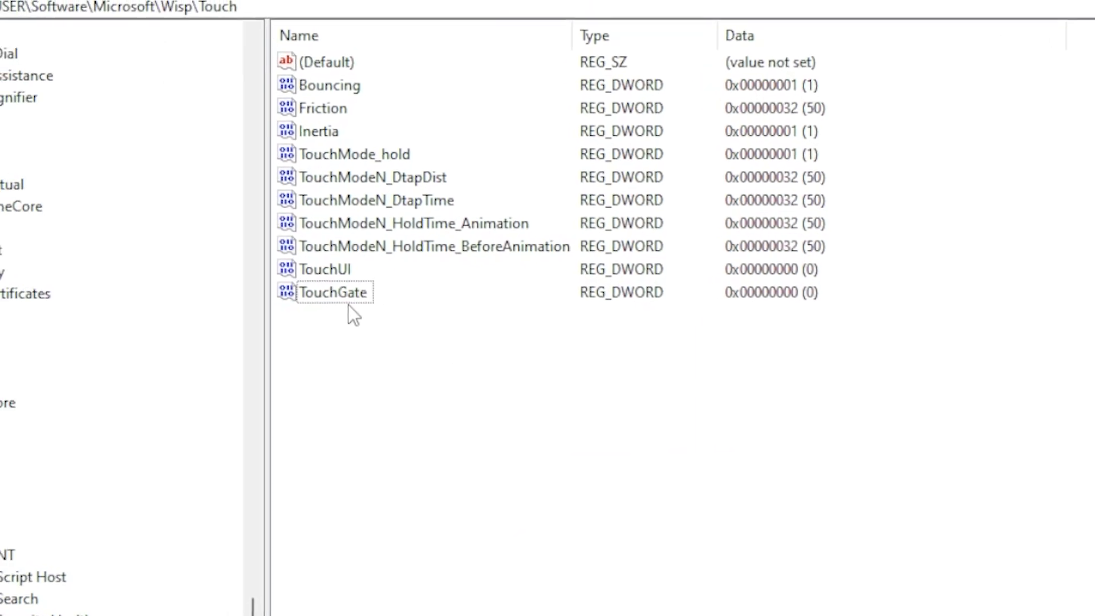
double_click(244, 276)
text(1)
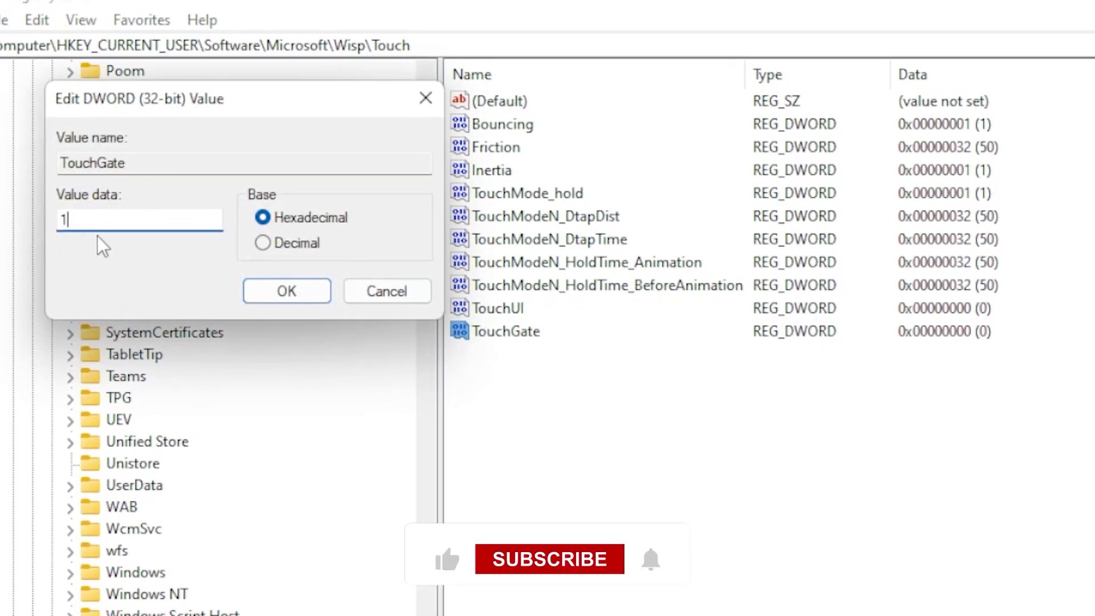
click(393, 291)
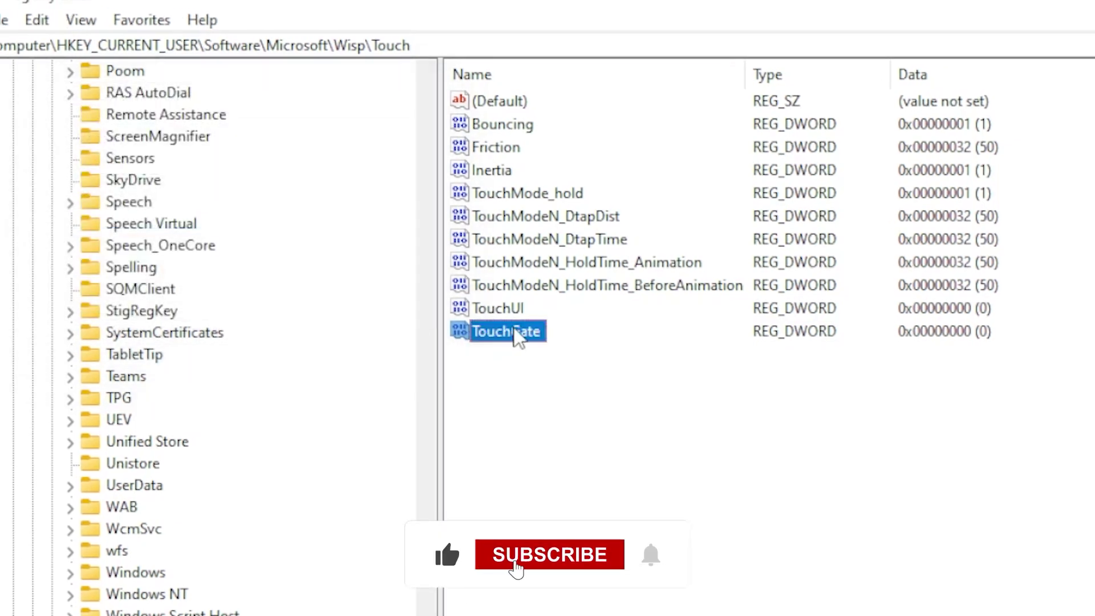
key(Delete)
key(Return)
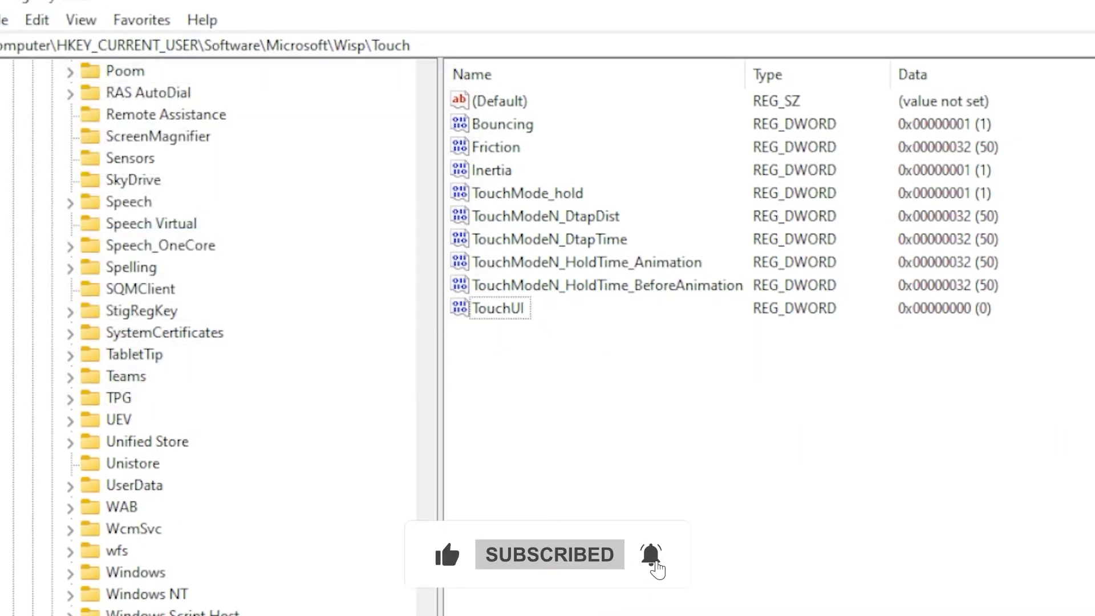